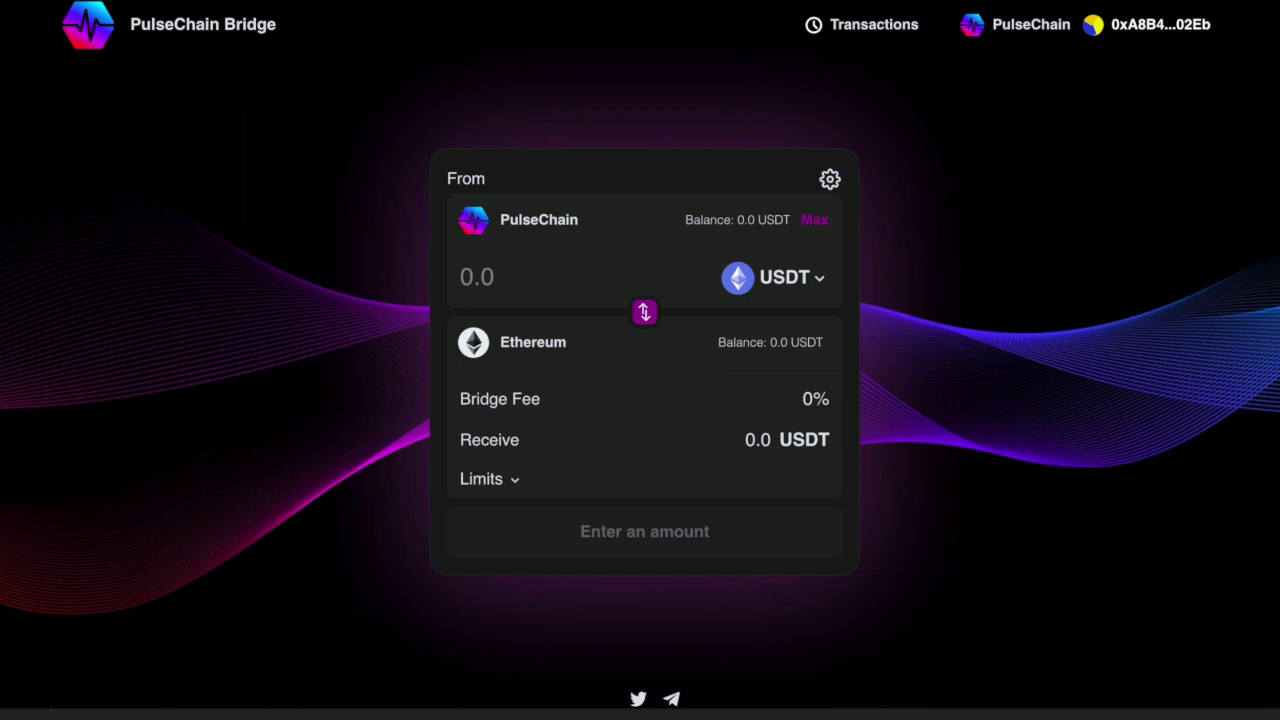
- Switch the MetaMask wallet's active network to Ethereum Mainnet
{"action": "left_click", "coordinate": [1199, 2]}
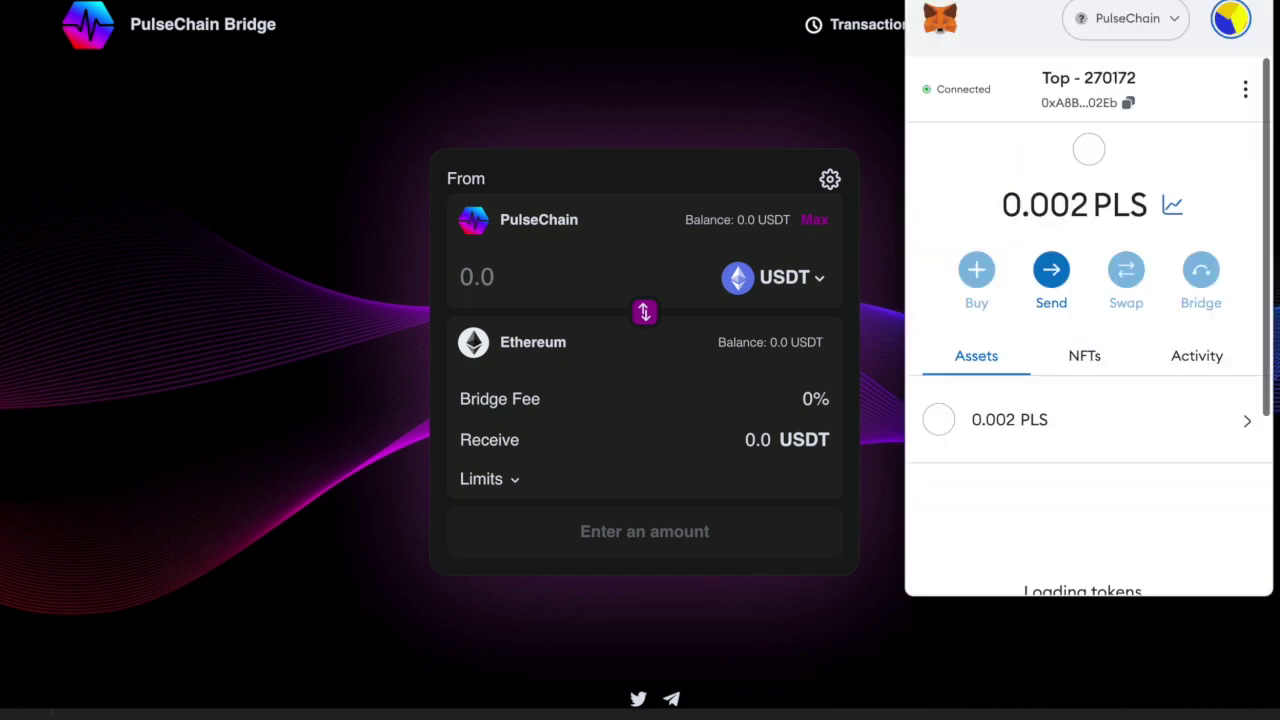
{"action": "left_click", "coordinate": [1165, 22]}
{"action": "left_click", "coordinate": [1108, 172]}
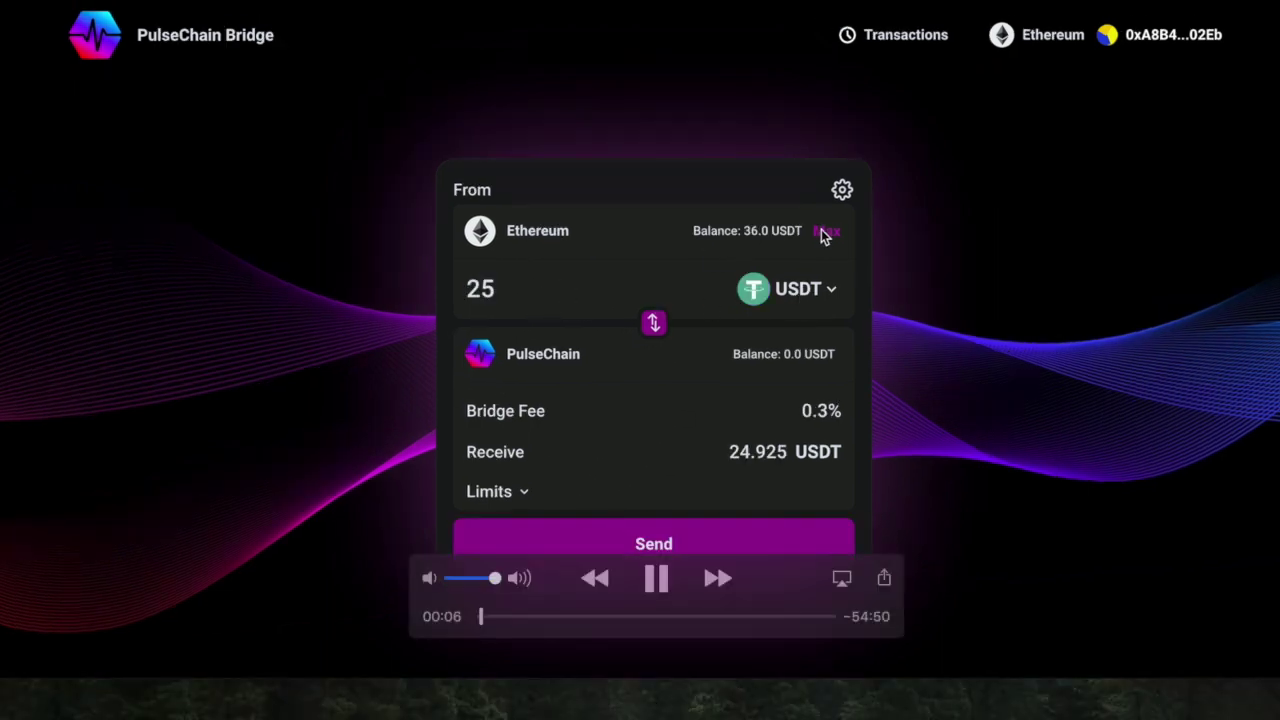
- Set the Ethereum-to-PulseChain bridge amount to 25 USDT and proceed to the transfer's authorization
{"action": "left_click", "coordinate": [826, 231]}
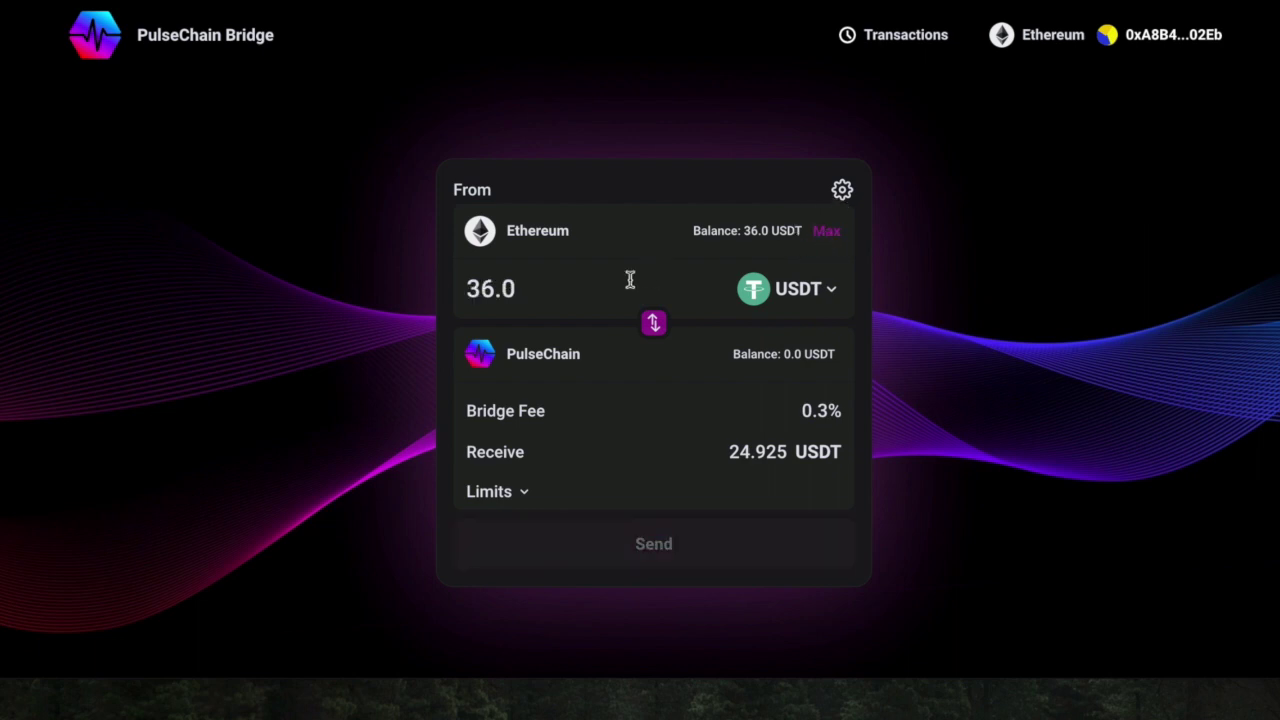
{"action": "left_click_drag", "start_coordinate": [566, 299], "coordinate": [434, 309]}
{"action": "type", "text": "25"}
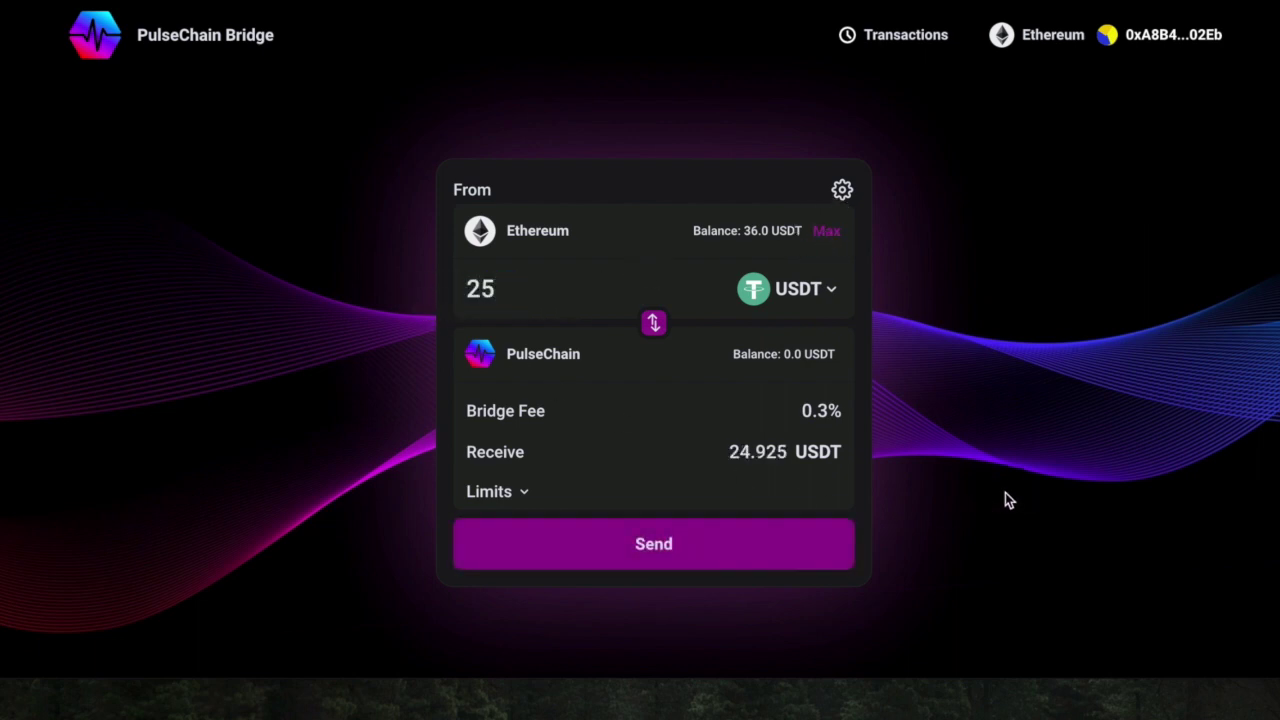
{"action": "left_click", "coordinate": [640, 558]}
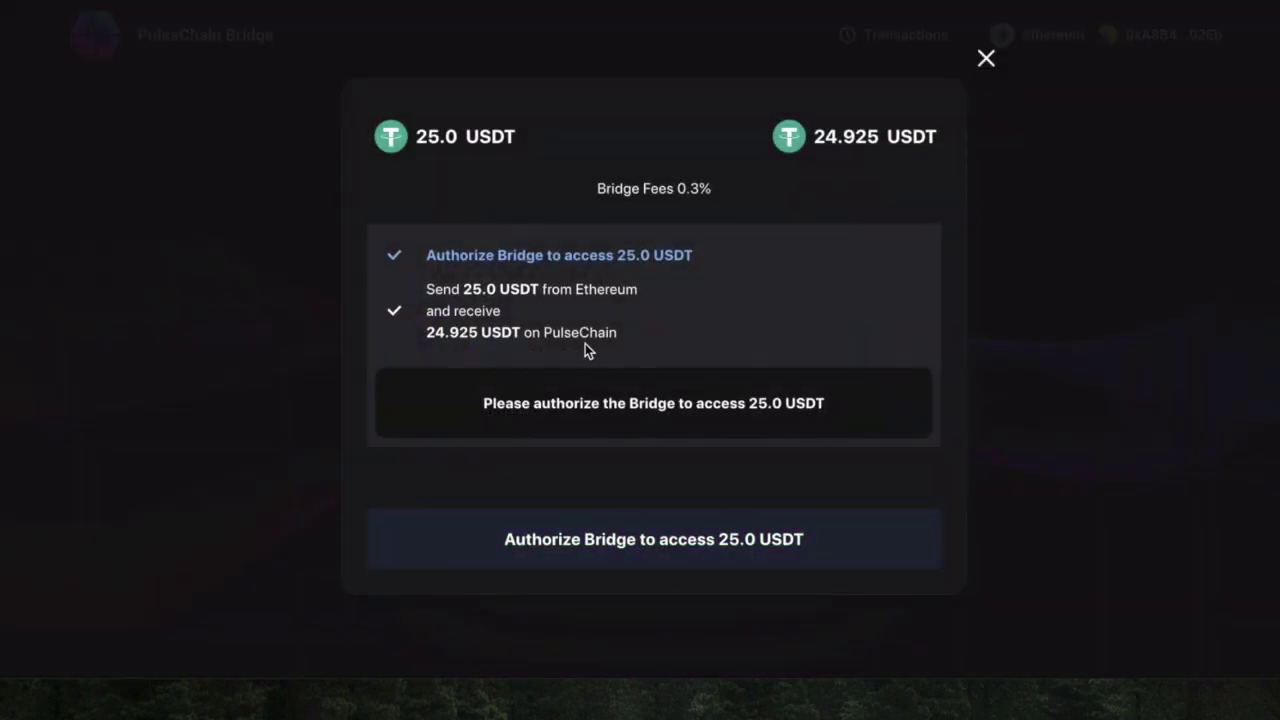
- Authorize the bridge to access the USDT, approving a custom spending cap of 36 USDT in the wallet
{"action": "left_click", "coordinate": [694, 541]}
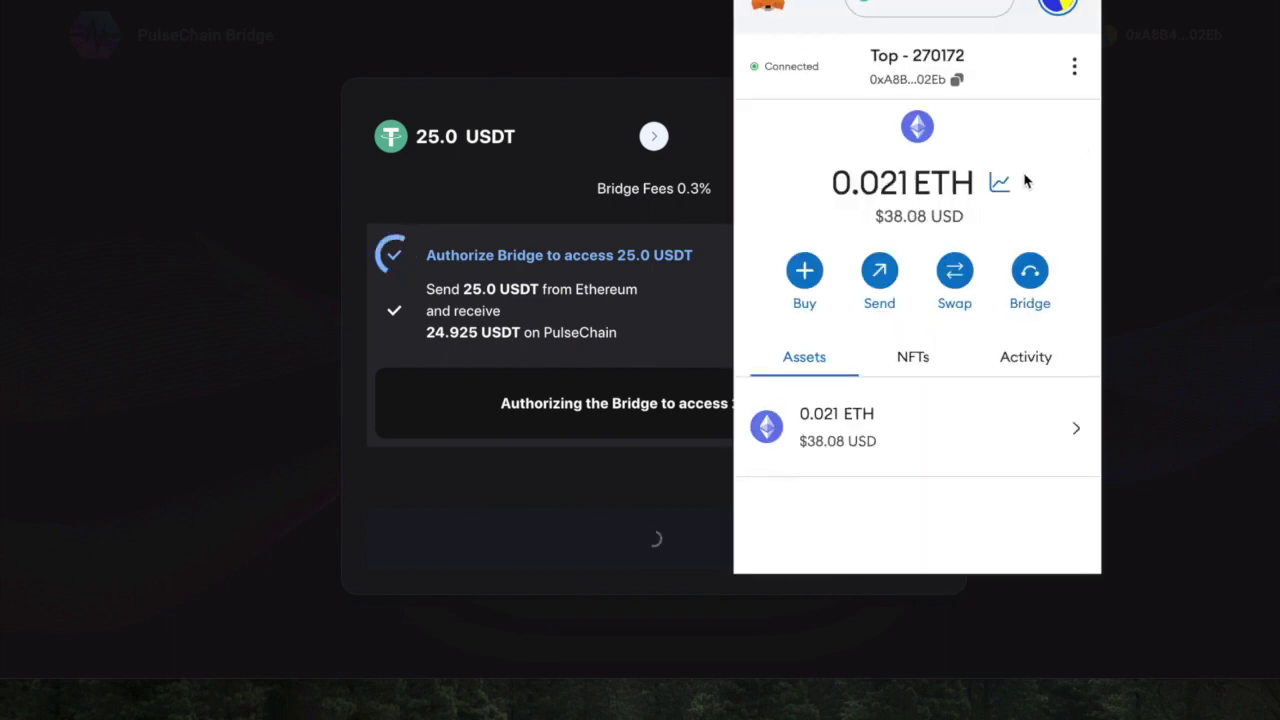
{"action": "left_click", "coordinate": [1145, 134]}
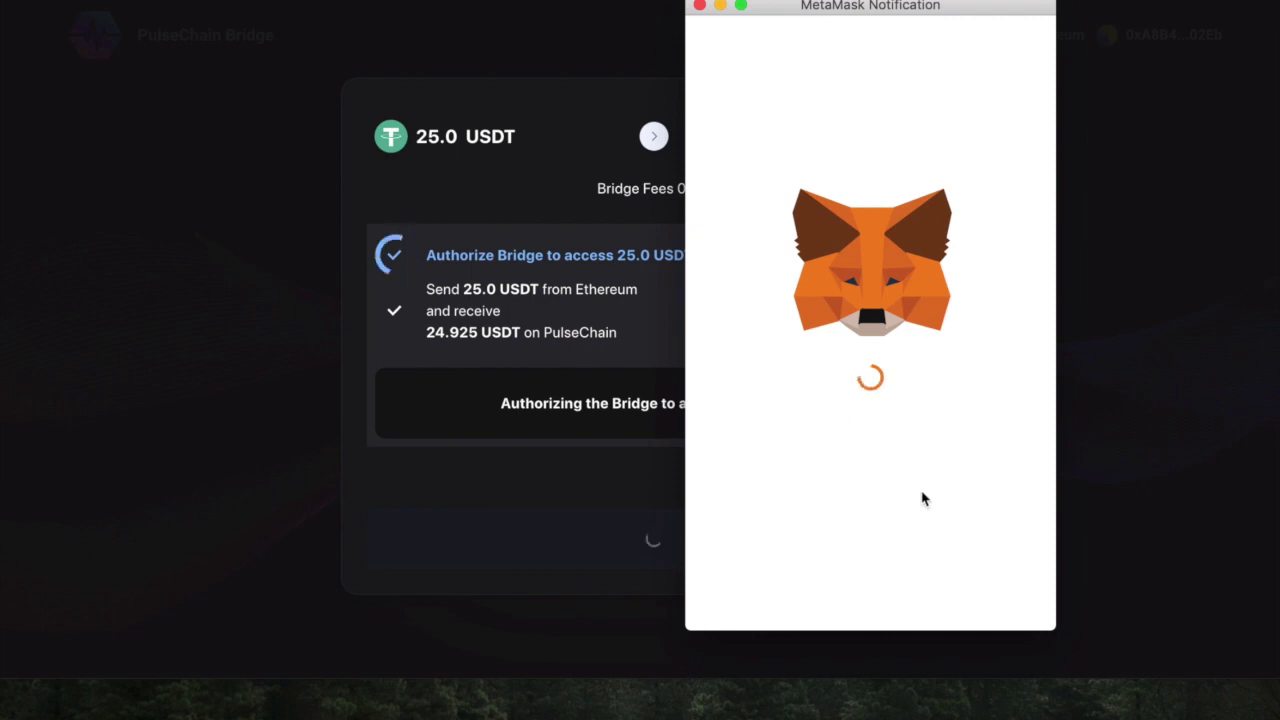
{"action": "left_click", "coordinate": [974, 428]}
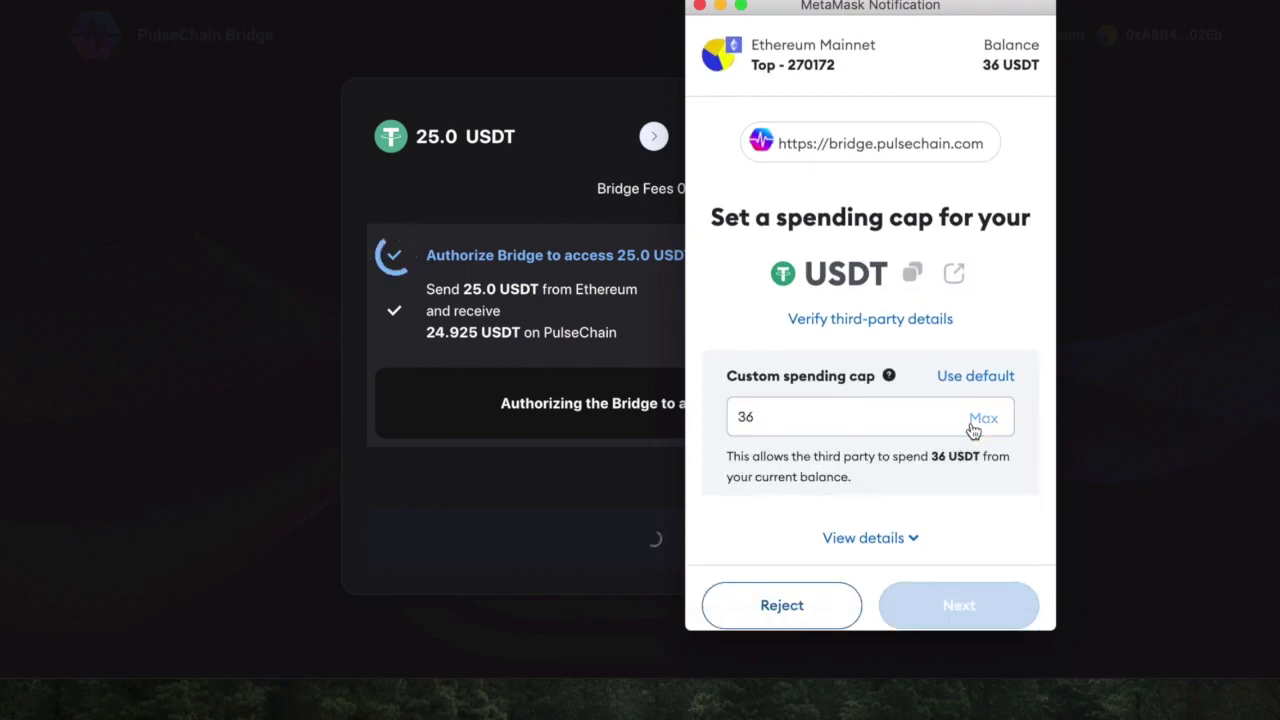
{"action": "left_click", "coordinate": [985, 378]}
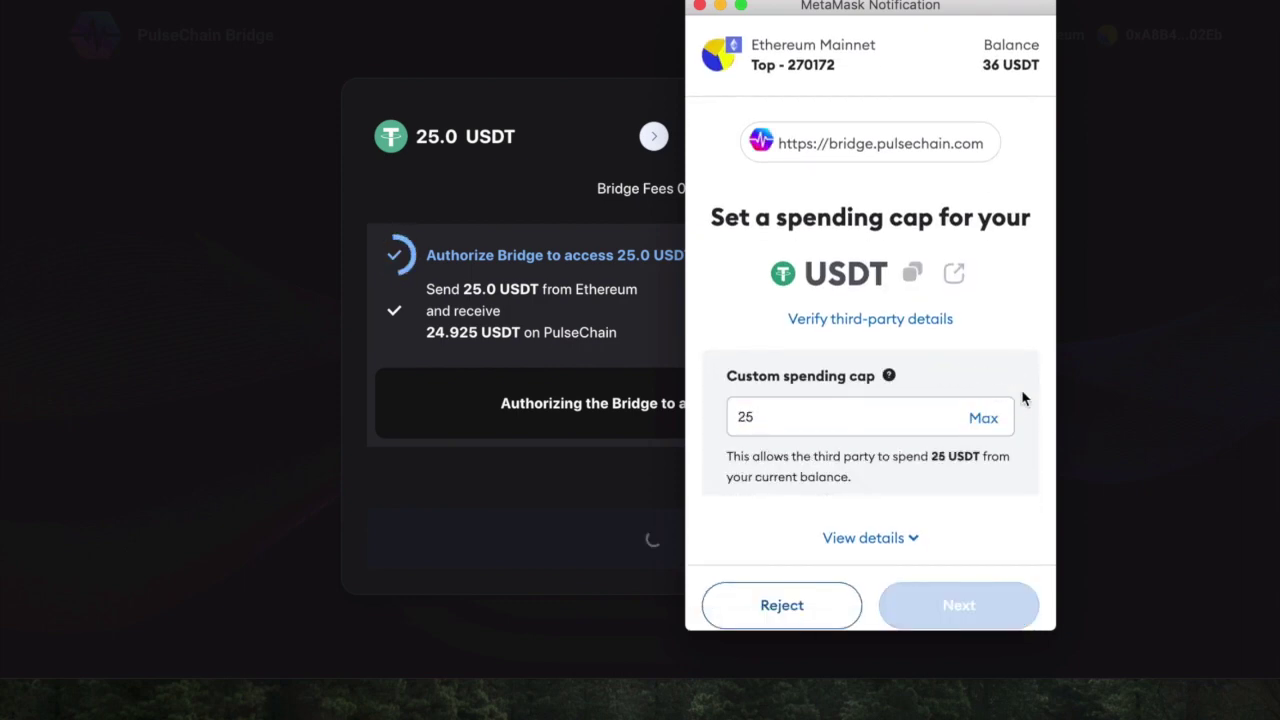
{"action": "left_click", "coordinate": [982, 418]}
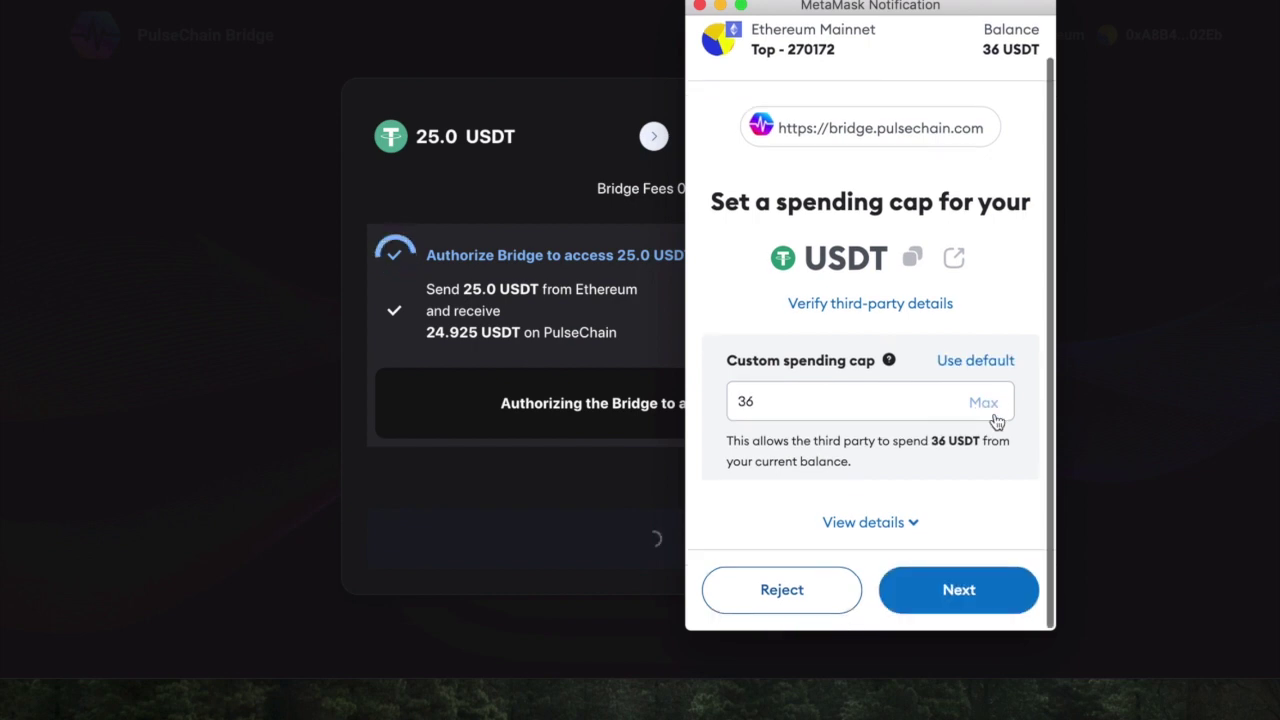
{"action": "left_click", "coordinate": [943, 598]}
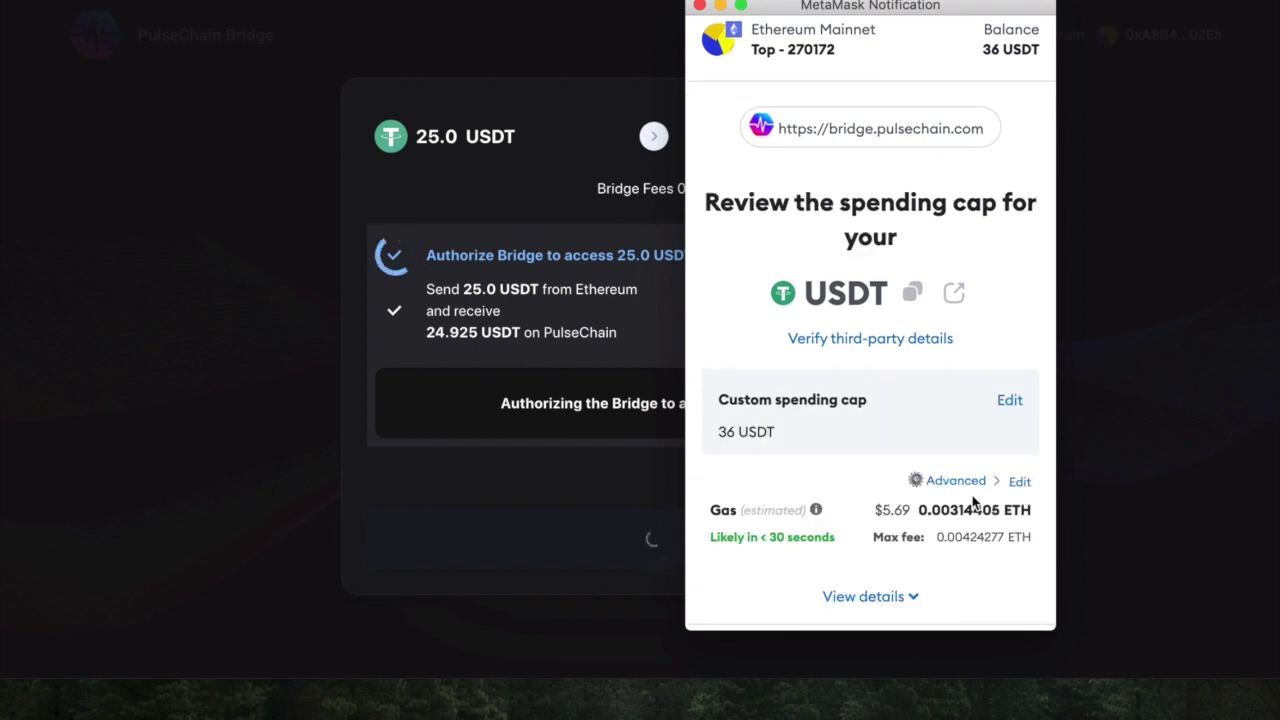
{"action": "scroll", "coordinate": [966, 495], "scroll_direction": "down", "scroll_amount": 2}
{"action": "left_click", "coordinate": [981, 596]}
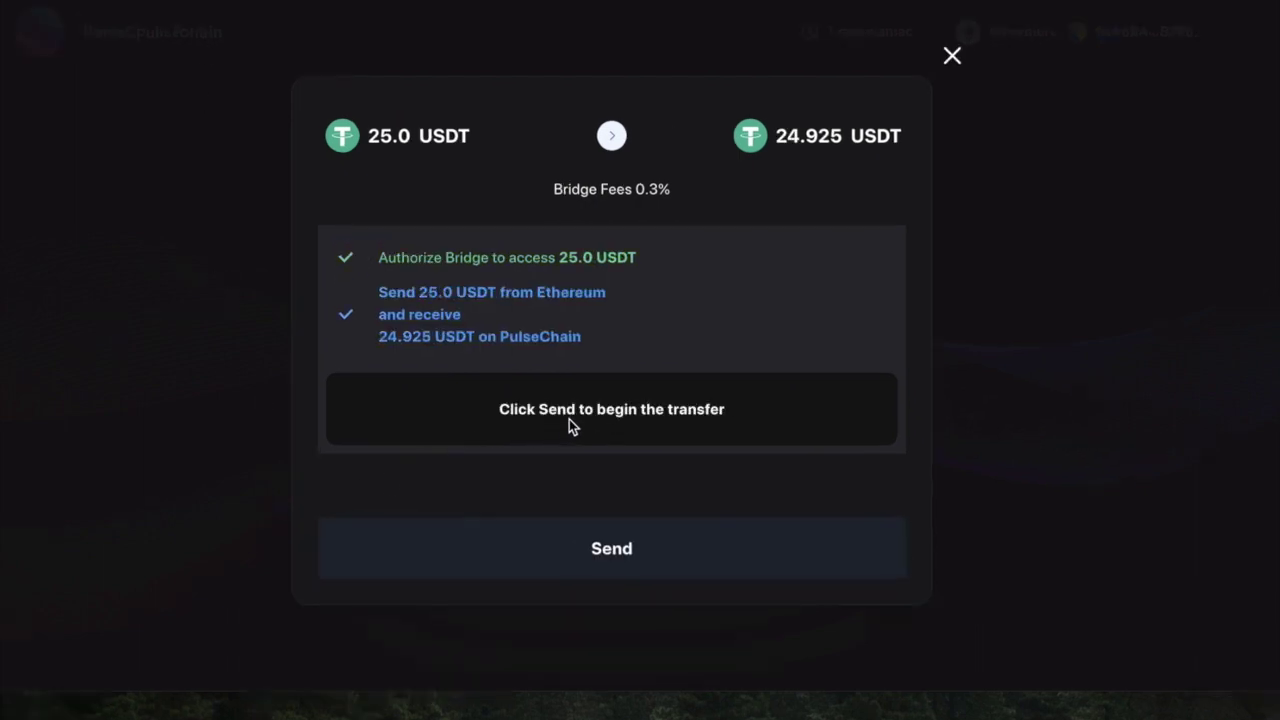
- Try to send the 25 USDT to PulseChain, reviewing the gas fees in the wallet request and rejecting it
{"action": "left_click", "coordinate": [610, 550]}
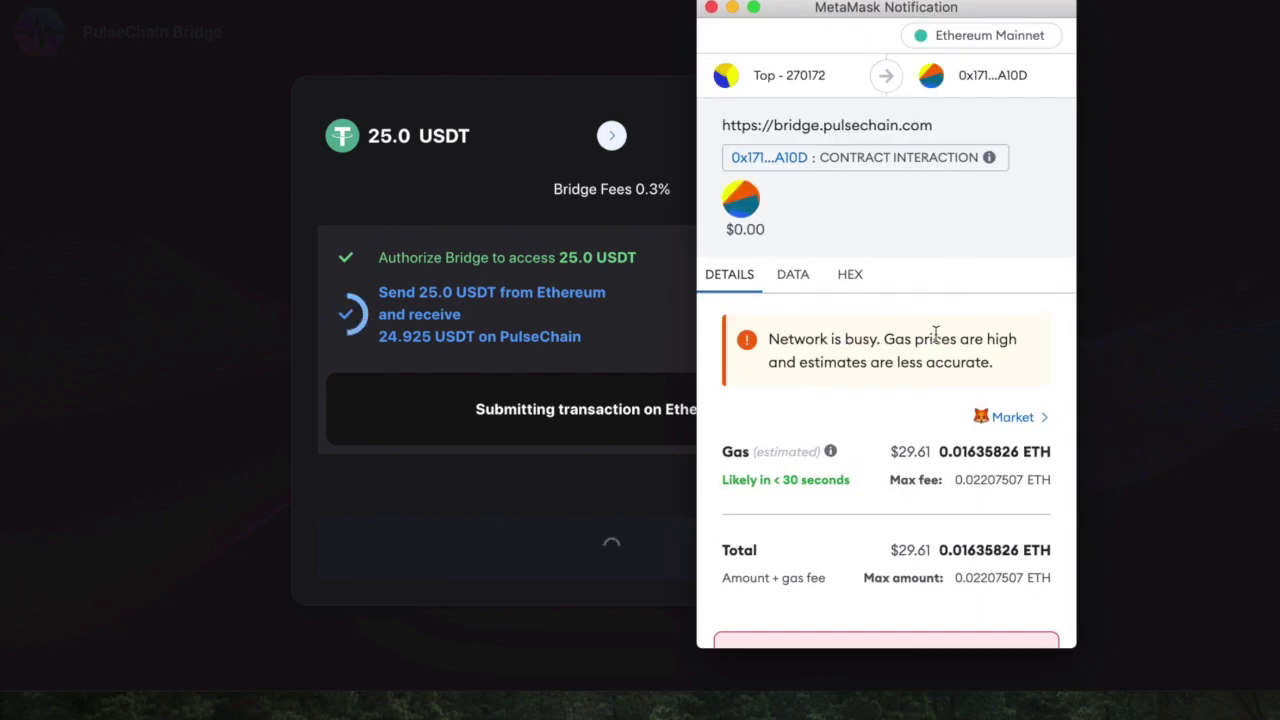
{"action": "scroll", "coordinate": [934, 334], "scroll_direction": "down", "scroll_amount": 3}
{"action": "scroll", "coordinate": [930, 360], "scroll_direction": "down", "scroll_amount": 1}
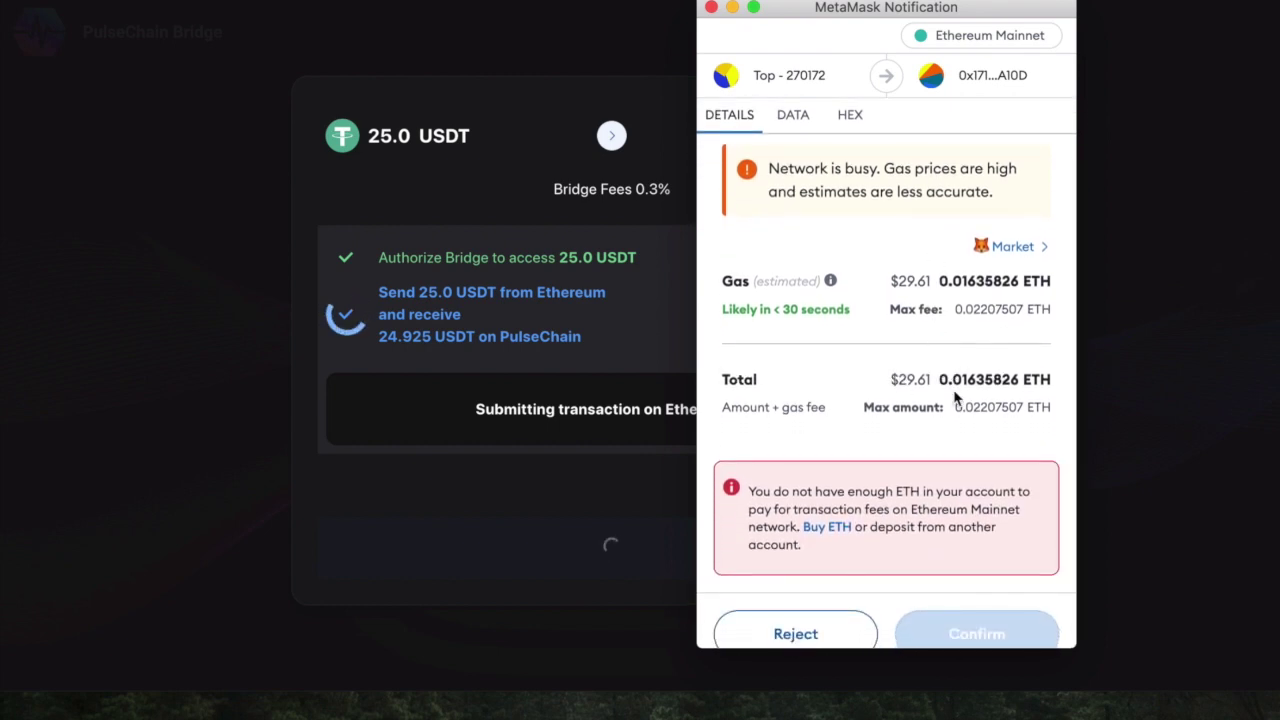
{"action": "scroll", "coordinate": [935, 392], "scroll_direction": "down", "scroll_amount": 1}
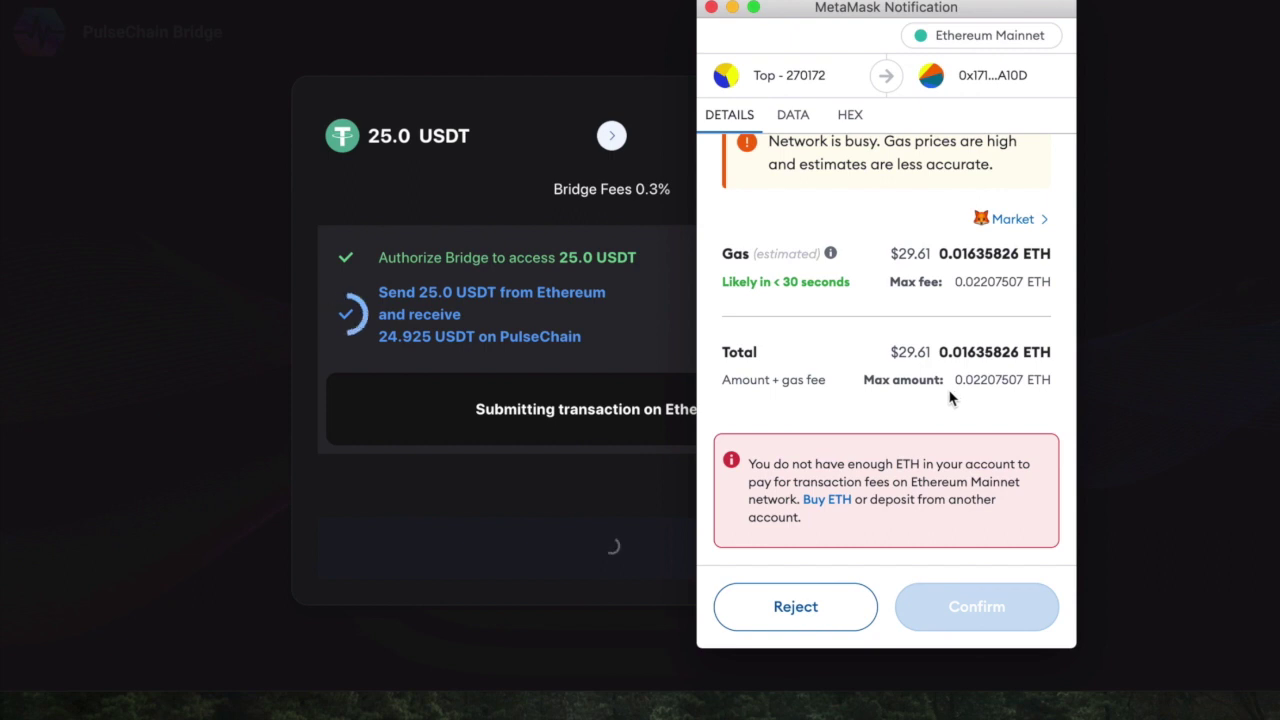
{"action": "left_click", "coordinate": [784, 605]}
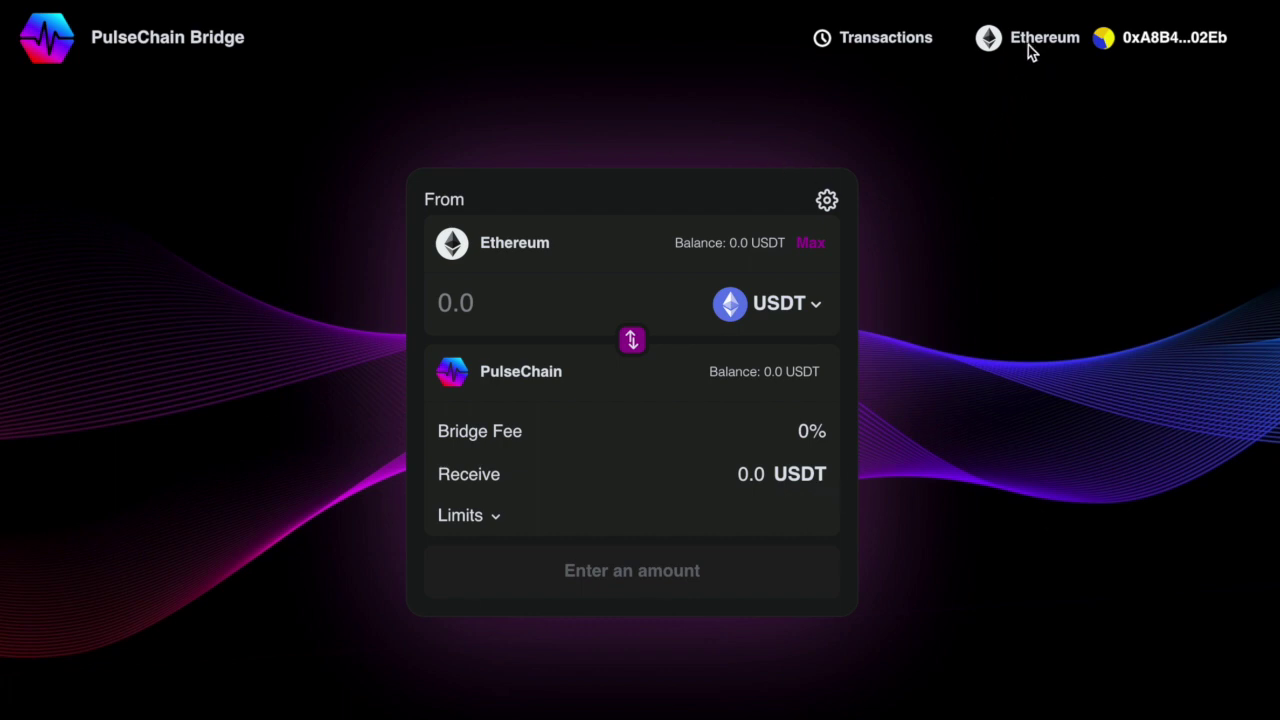
- Switch the MetaMask wallet's active network to PulseChain
{"action": "left_click", "coordinate": [989, 262]}
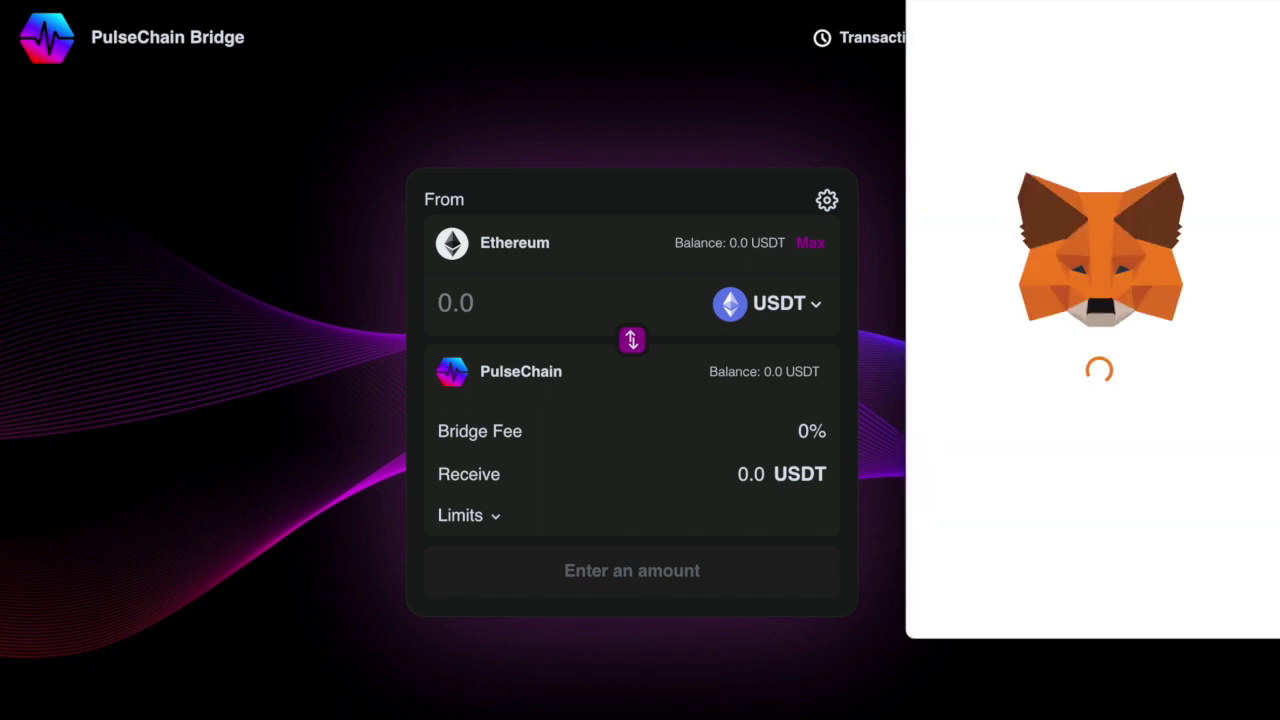
{"action": "left_click", "coordinate": [1112, 45]}
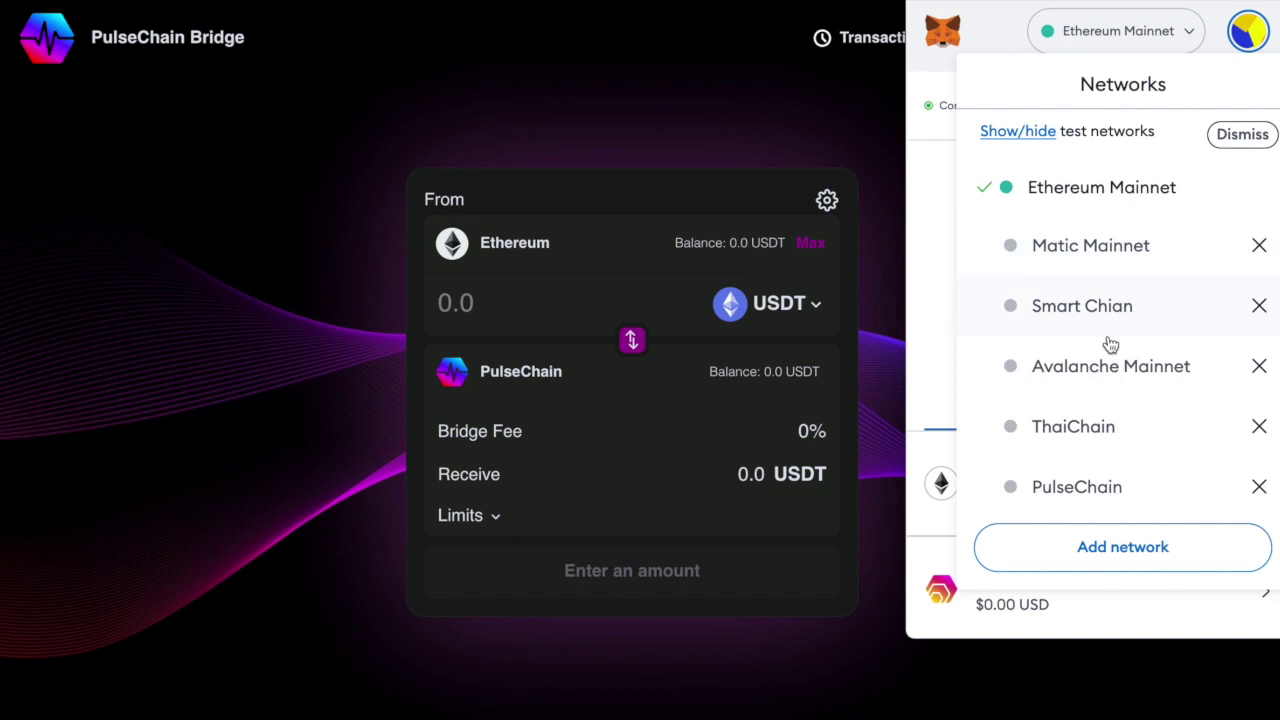
{"action": "left_click", "coordinate": [1078, 492]}
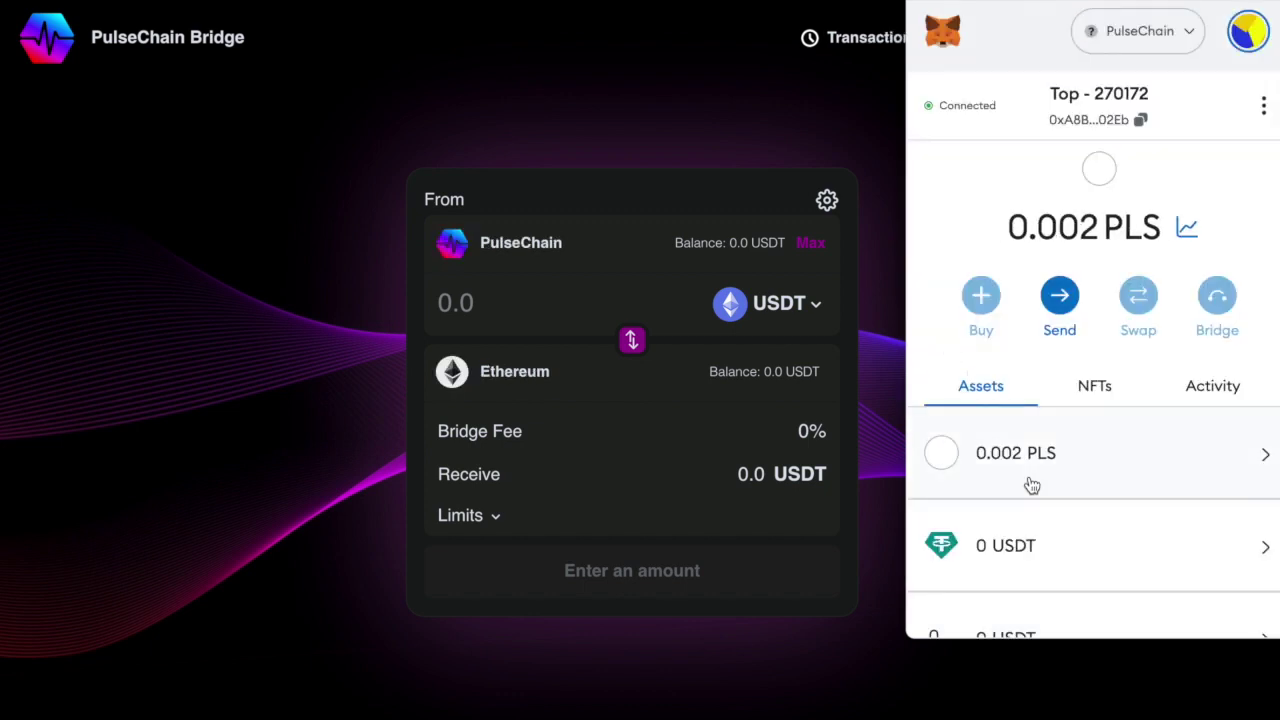
- Try to import the bridged USDT as a custom token with the $USDT contract address from the tweet, then close the wallet
{"action": "left_click", "coordinate": [658, 152]}
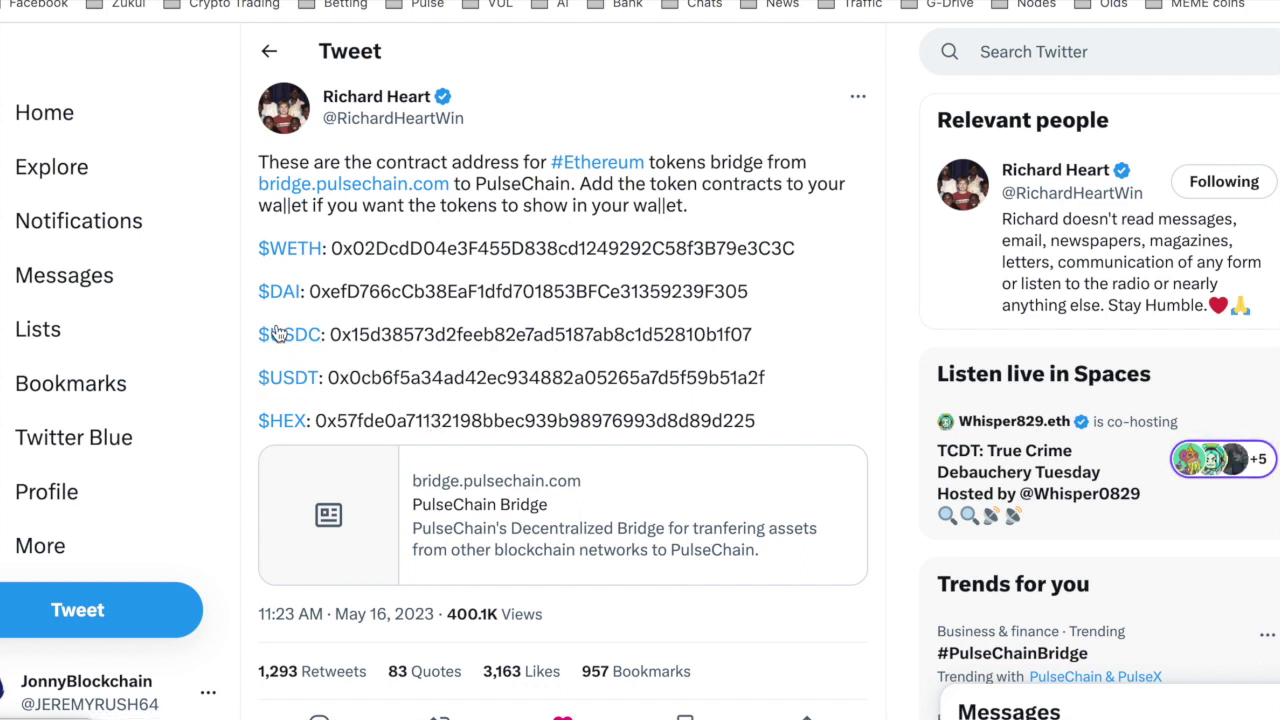
{"action": "double_click", "coordinate": [366, 377]}
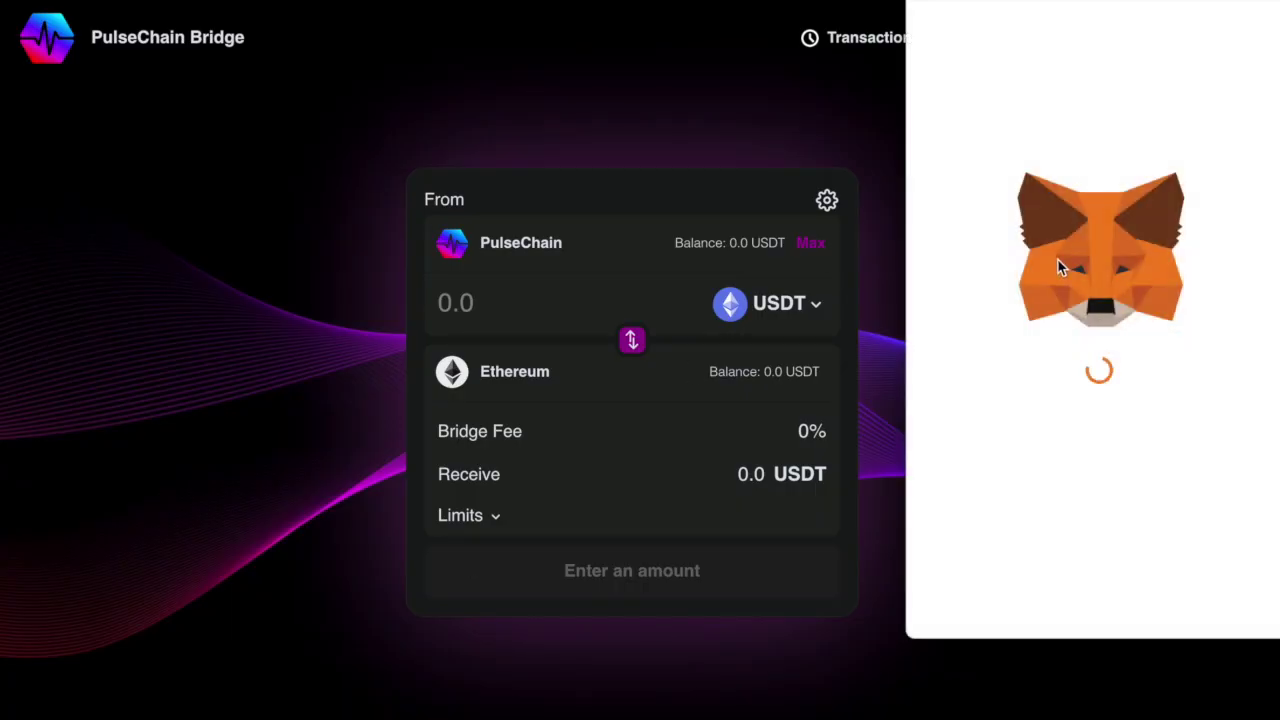
{"action": "scroll", "coordinate": [1059, 267], "scroll_direction": "down", "scroll_amount": 2}
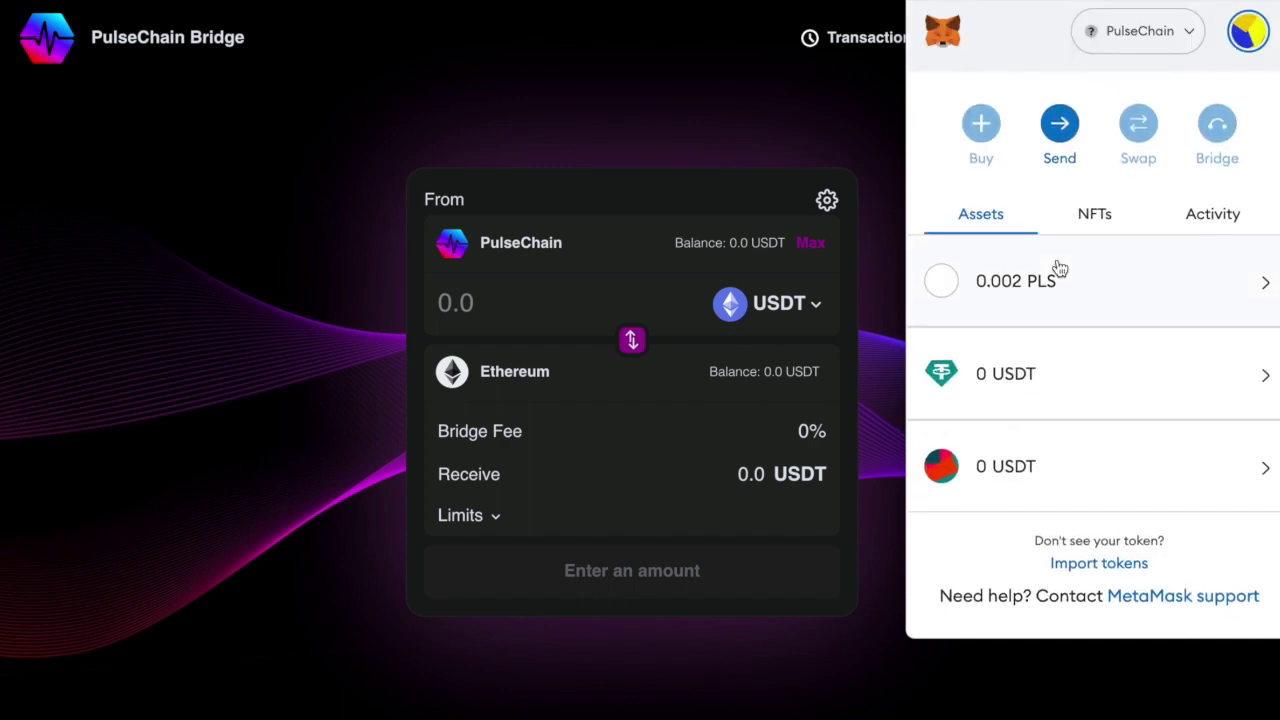
{"action": "left_click", "coordinate": [1084, 574]}
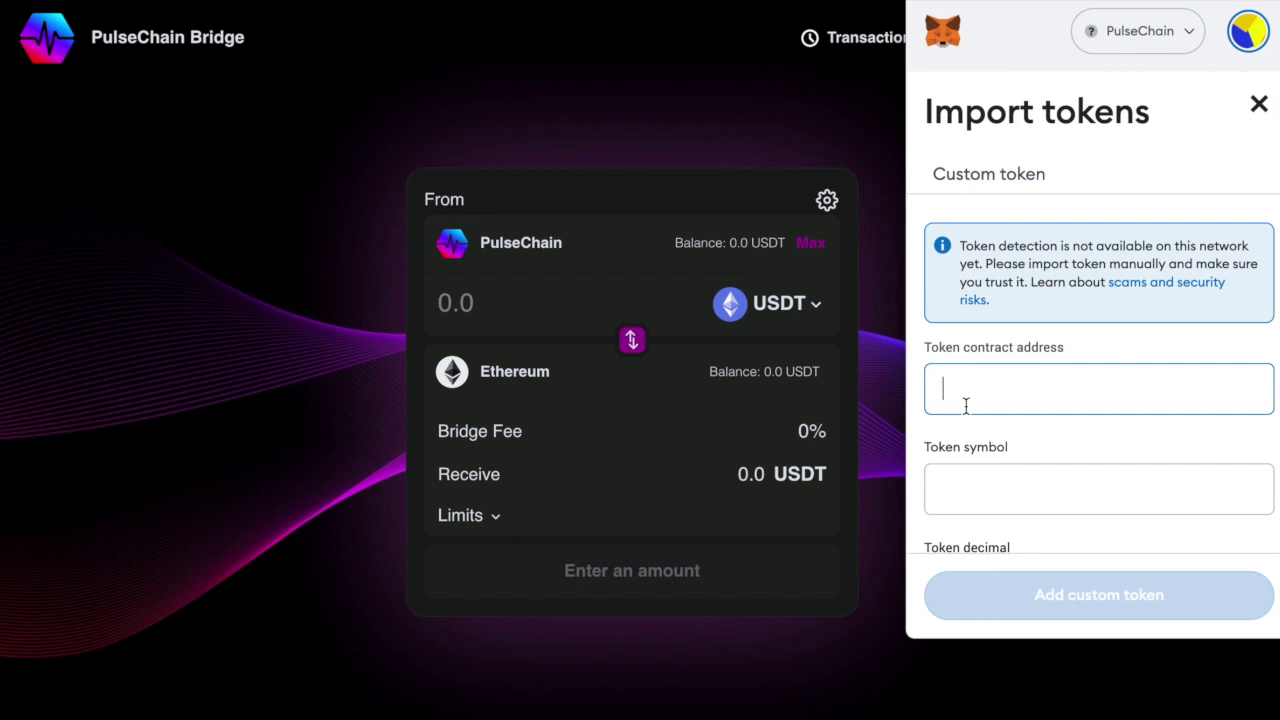
{"action": "key", "text": "ctrl+v"}
{"action": "left_click", "coordinate": [1033, 455]}
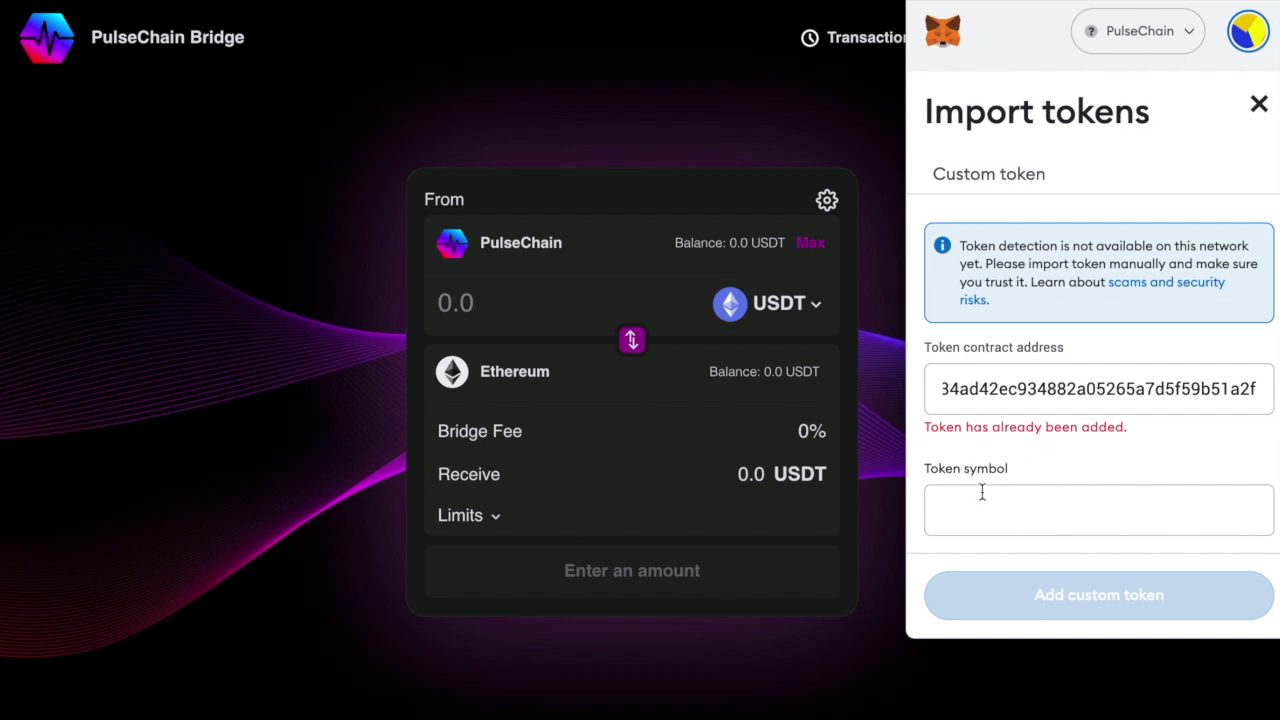
{"action": "scroll", "coordinate": [980, 508], "scroll_direction": "down", "scroll_amount": 2}
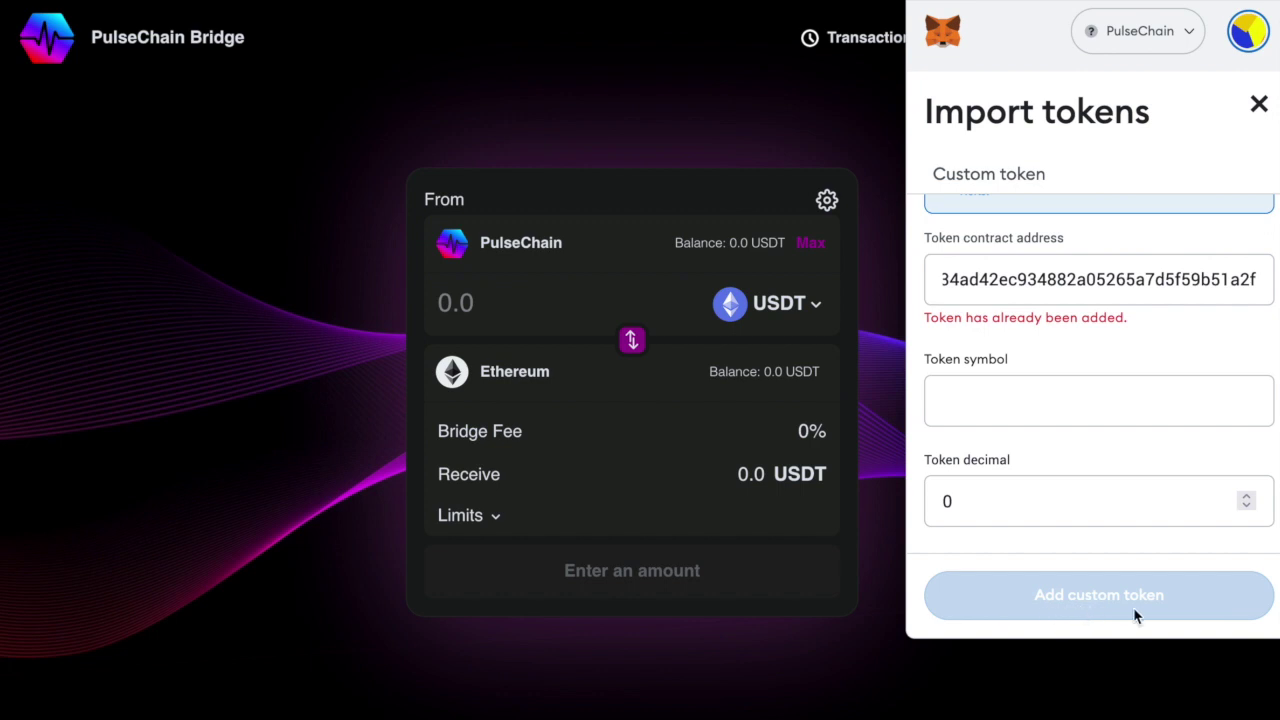
{"action": "left_click", "coordinate": [1259, 106]}
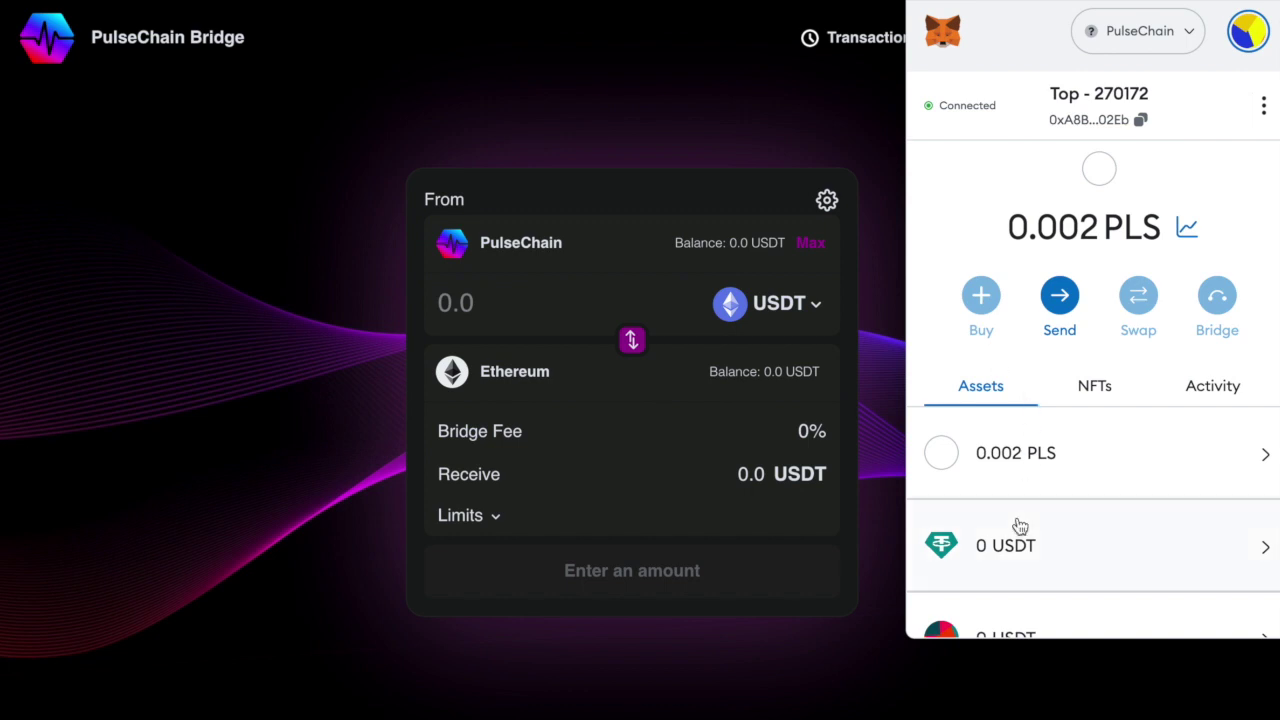
{"action": "left_click", "coordinate": [888, 178]}
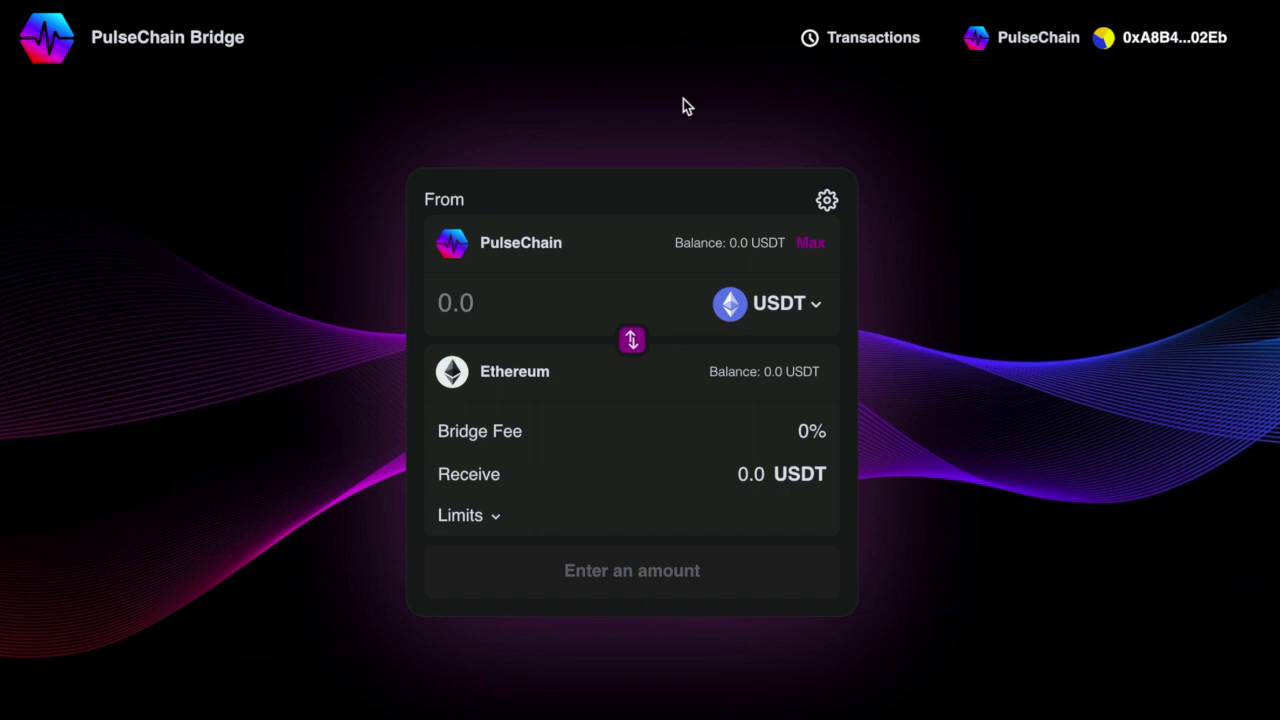
- Open the bridge's transaction history and examine the date of the Ethereum-to-PulseChain USDT transfer
{"action": "left_click", "coordinate": [866, 40]}
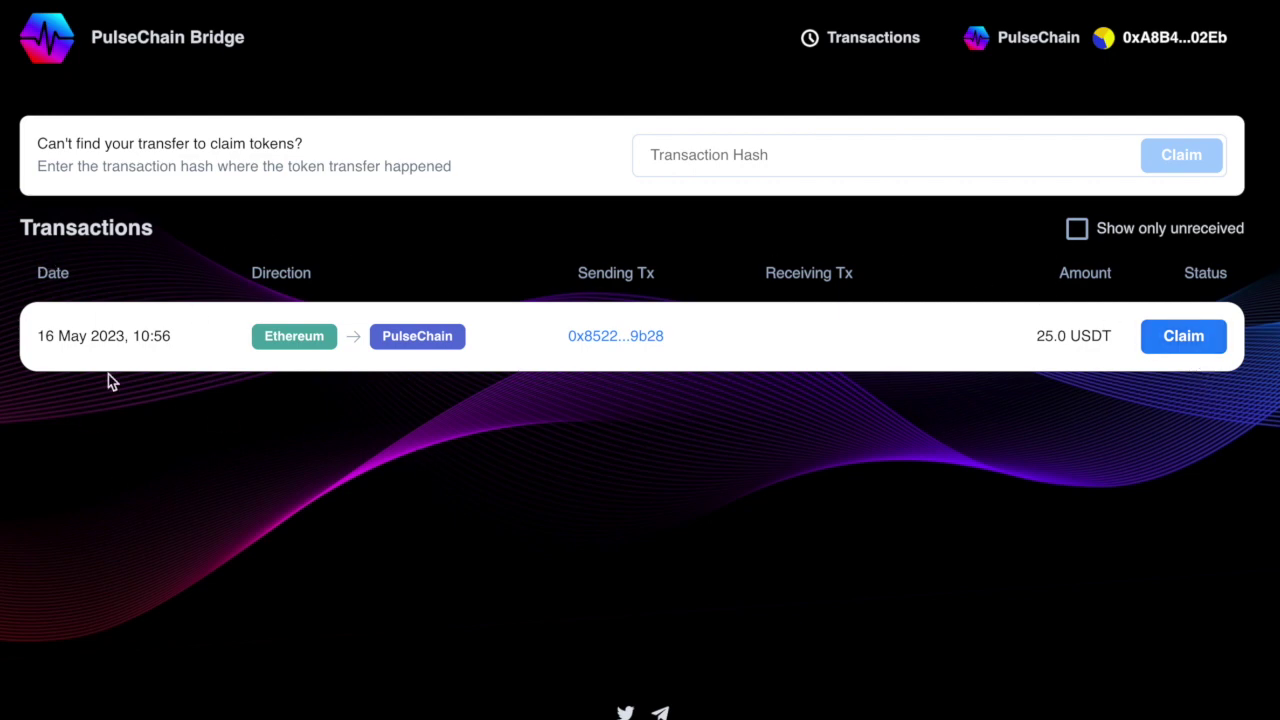
{"action": "left_click_drag", "start_coordinate": [40, 334], "coordinate": [176, 343]}
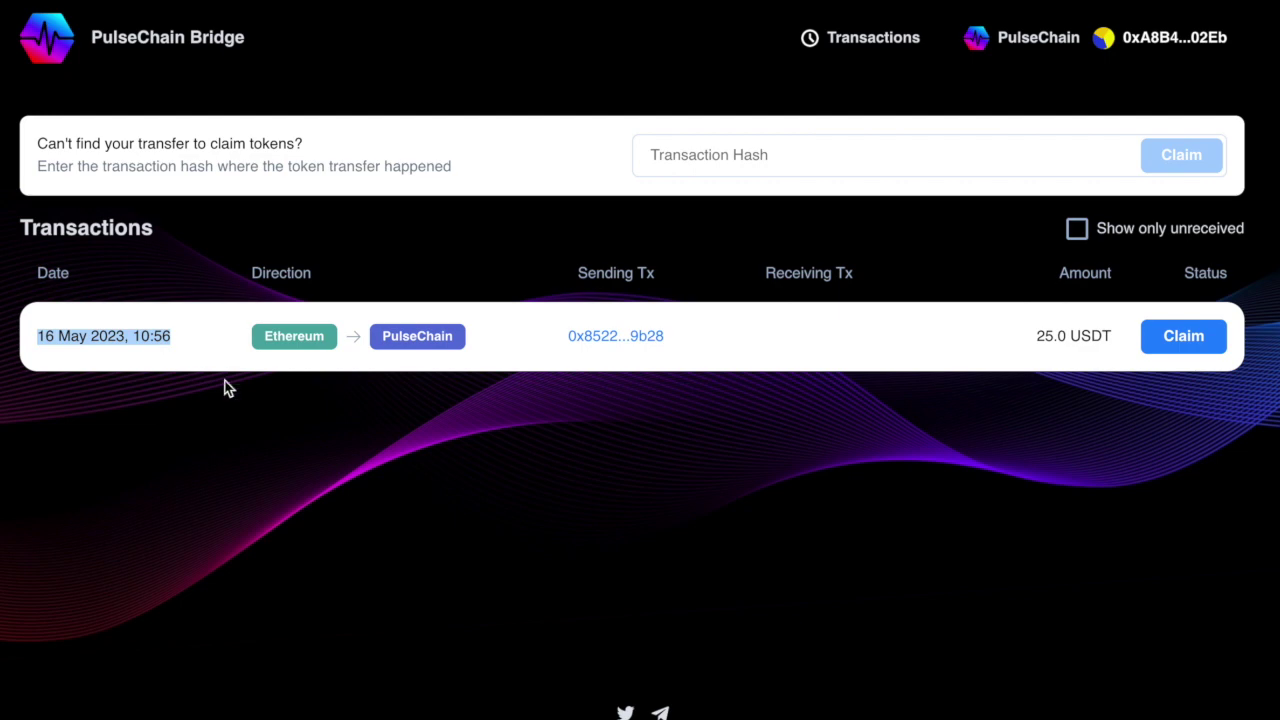
{"action": "left_click", "coordinate": [263, 451]}
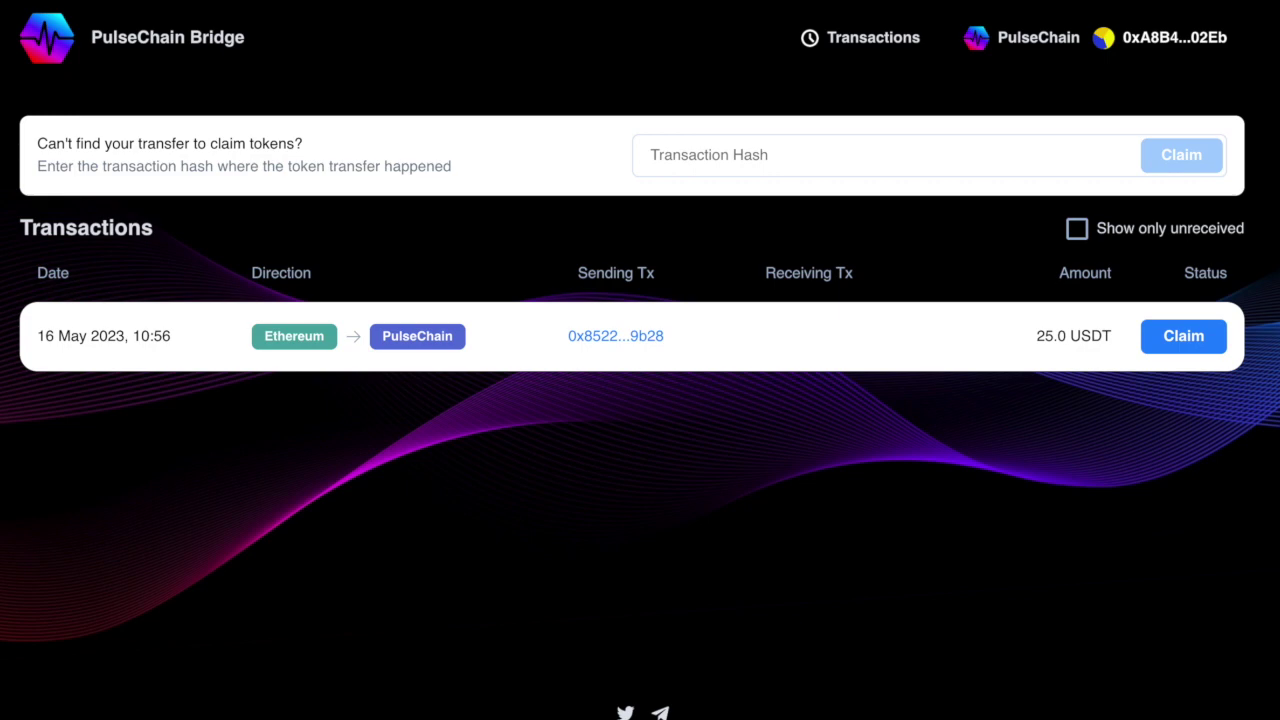
- Check the wallet's PLS and USDT balances on PulseChain before claiming the bridged tokens
{"action": "left_click", "coordinate": [1270, 1]}
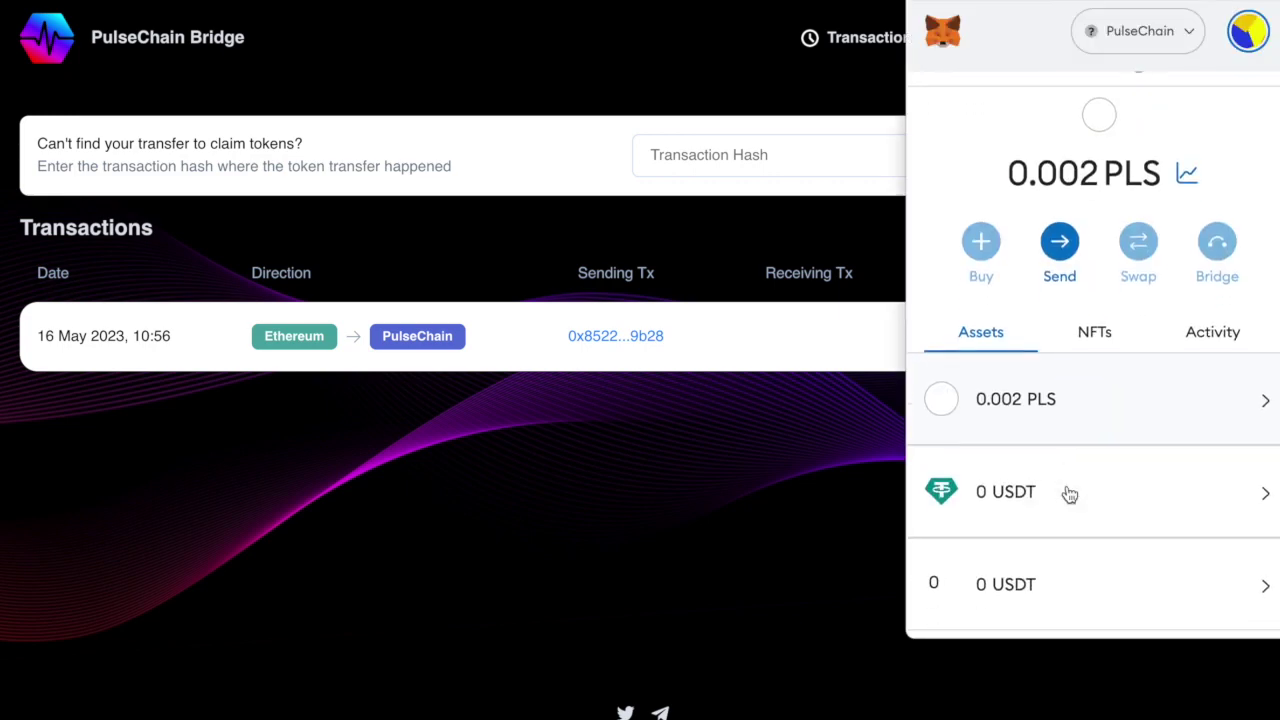
{"action": "scroll", "coordinate": [1068, 491], "scroll_direction": "down", "scroll_amount": 3}
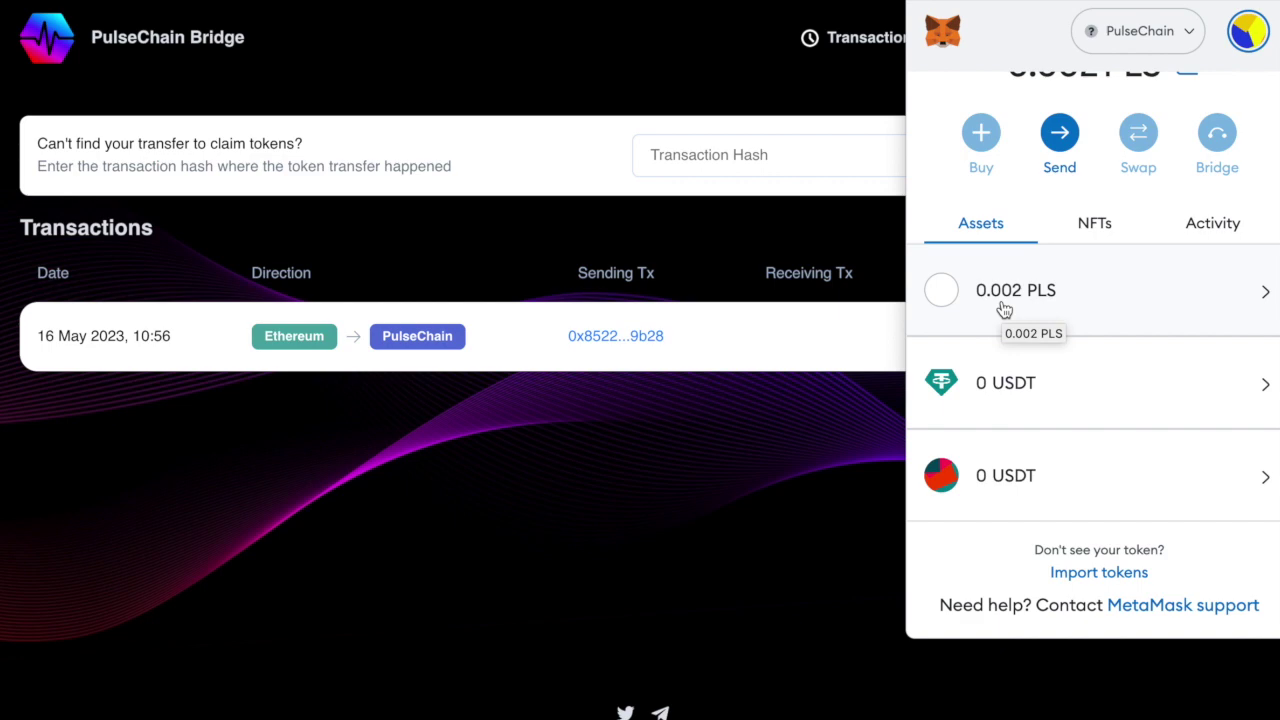
{"action": "left_click", "coordinate": [813, 400]}
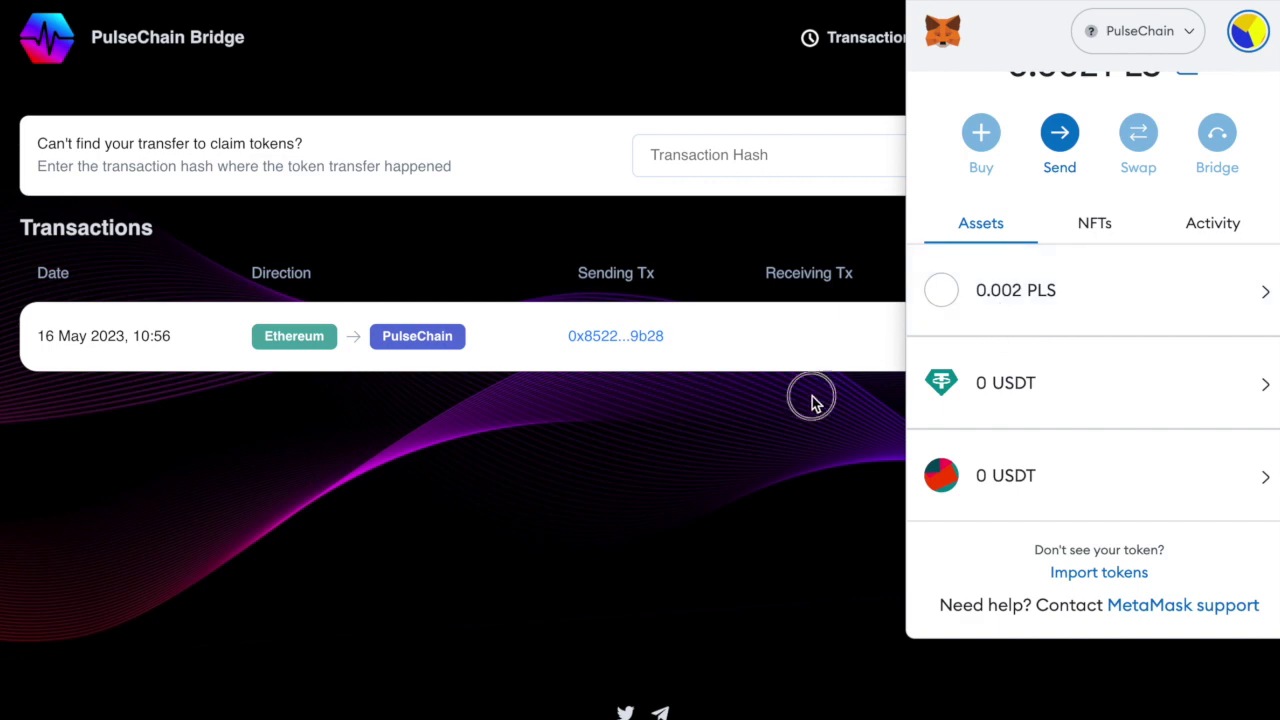